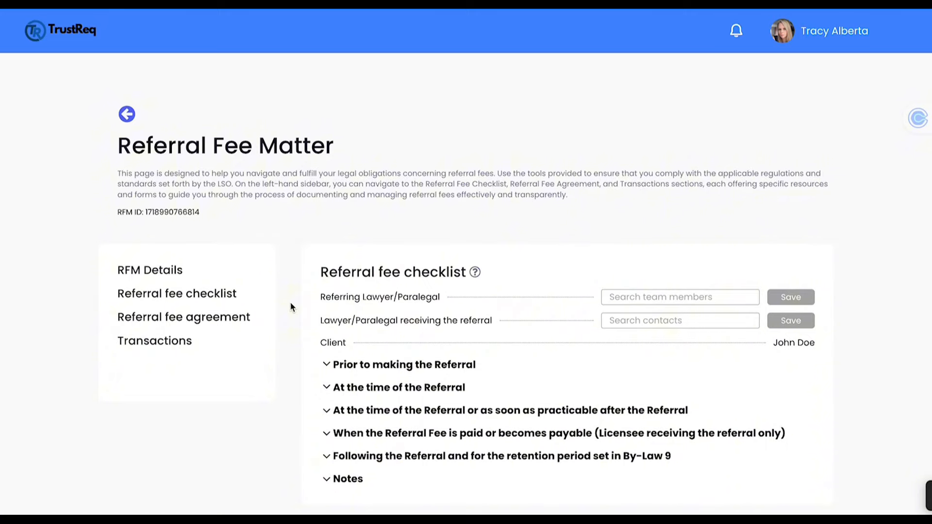
Expand the Prior to making the Referral section and tick the civil society organization and two recommended licensees statements.
{"action": "left_click", "coordinate": [335, 365]}
{"action": "scroll", "coordinate": [340, 388], "scroll_direction": "down", "scroll_amount": 3}
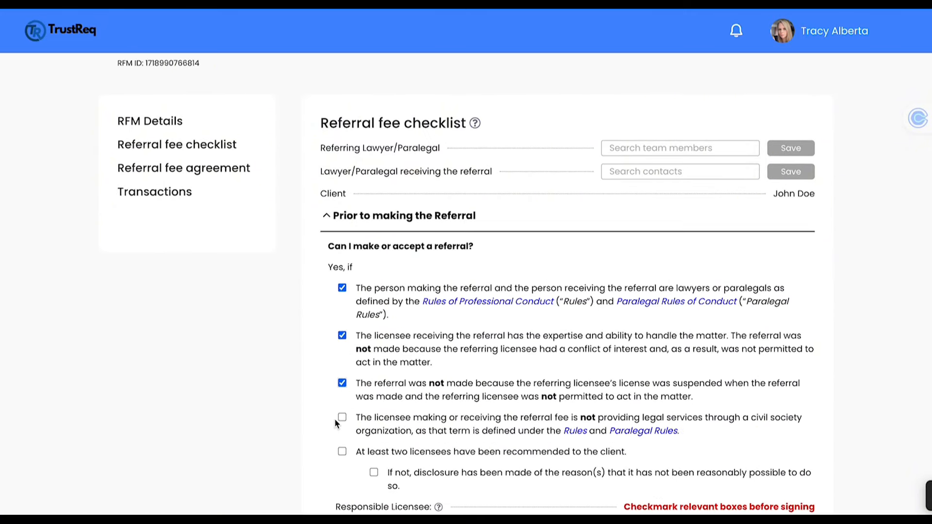
{"action": "left_click", "coordinate": [340, 418]}
{"action": "left_click", "coordinate": [342, 451]}
Tick the five client explanation statements and the three licensee confirmations under At the time of the Referral.
{"action": "scroll", "coordinate": [340, 389], "scroll_direction": "down", "scroll_amount": 2}
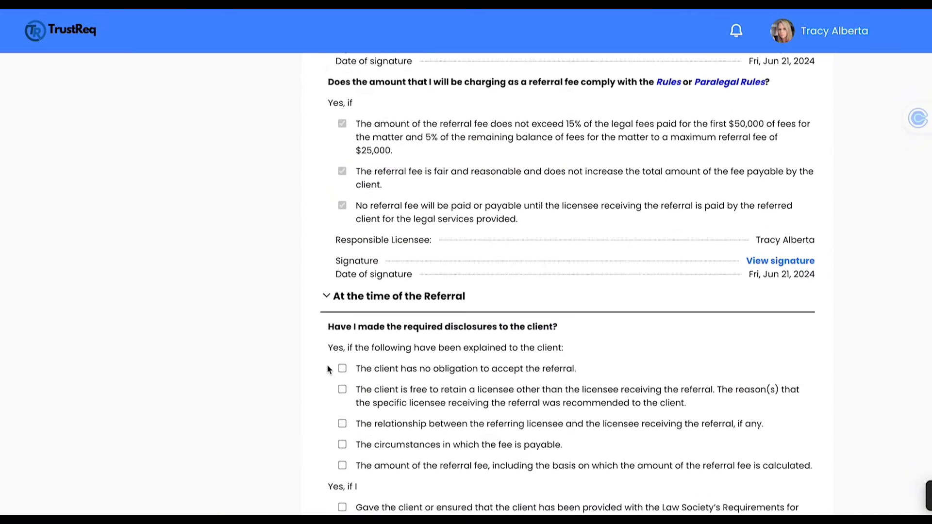
{"action": "left_click", "coordinate": [341, 368]}
{"action": "left_click", "coordinate": [341, 389]}
{"action": "left_click", "coordinate": [342, 366]}
{"action": "left_click", "coordinate": [341, 387]}
{"action": "left_click", "coordinate": [341, 408]}
{"action": "left_click", "coordinate": [342, 364]}
{"action": "left_click", "coordinate": [341, 400]}
{"action": "left_click", "coordinate": [342, 435]}
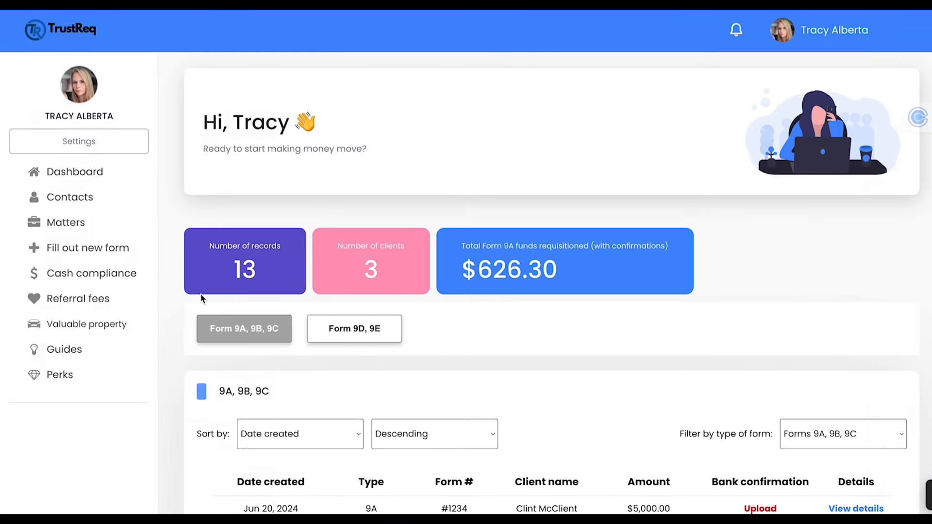
View the details of the last referral fee matter listed for Jun 21, 2024, and return to the dashboard.
{"action": "left_click", "coordinate": [58, 300]}
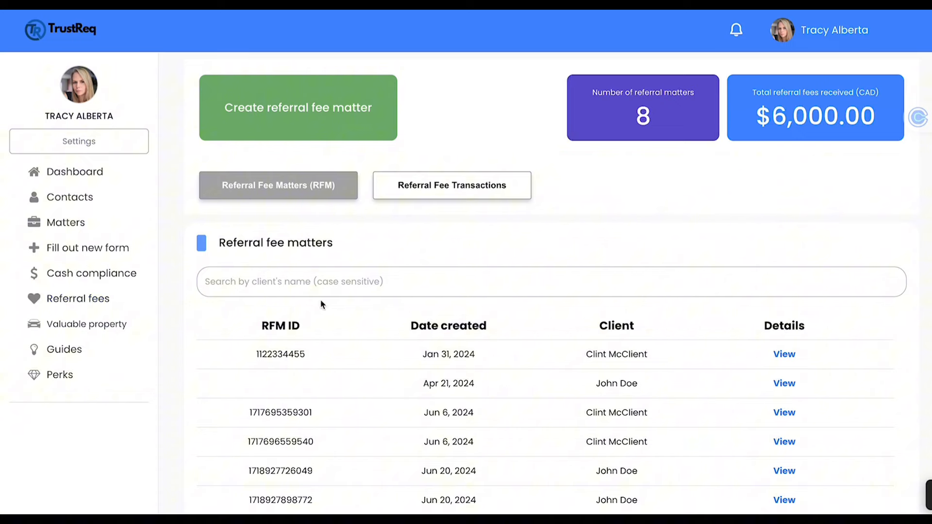
{"action": "scroll", "coordinate": [422, 331], "scroll_direction": "down", "scroll_amount": 2}
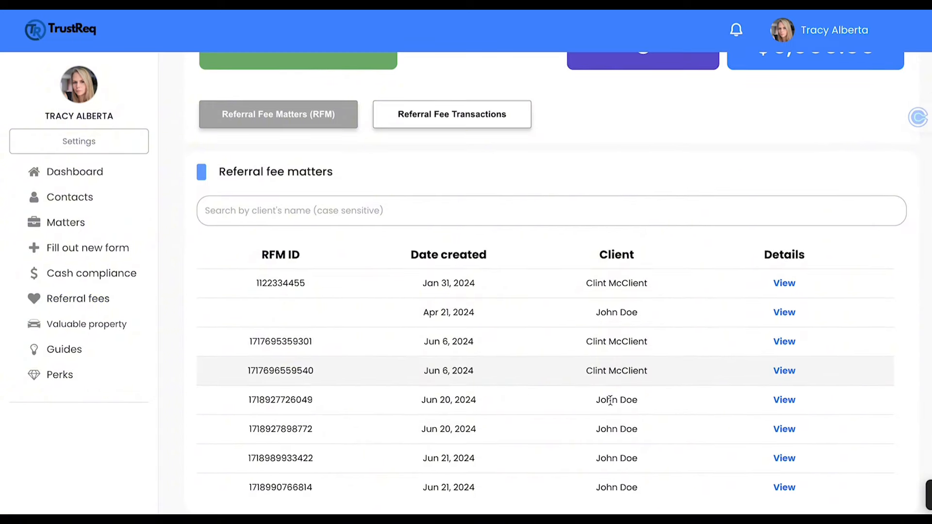
{"action": "left_click", "coordinate": [787, 488]}
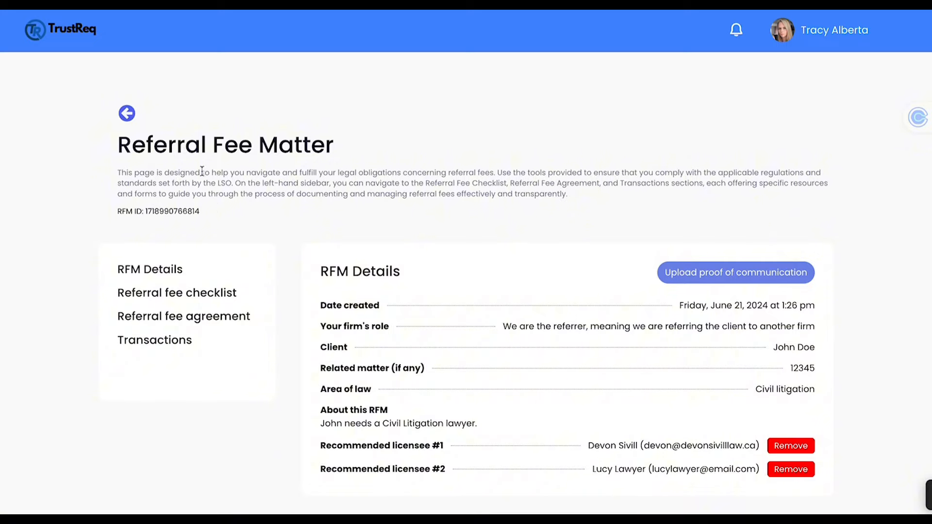
{"action": "left_click", "coordinate": [126, 114]}
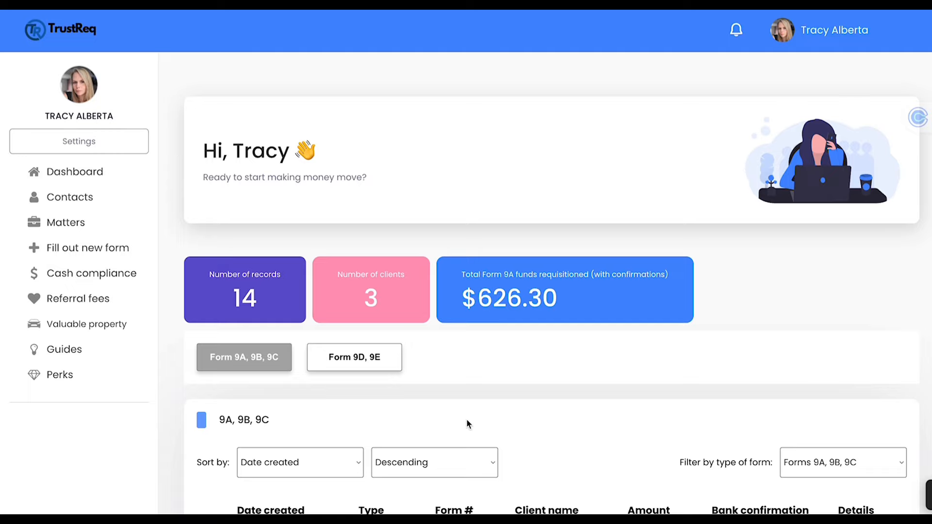
Look over the referral fee matters list and the form for creating a new matter, cancelling the form without submitting.
{"action": "scroll", "coordinate": [467, 421], "scroll_direction": "down", "scroll_amount": 1}
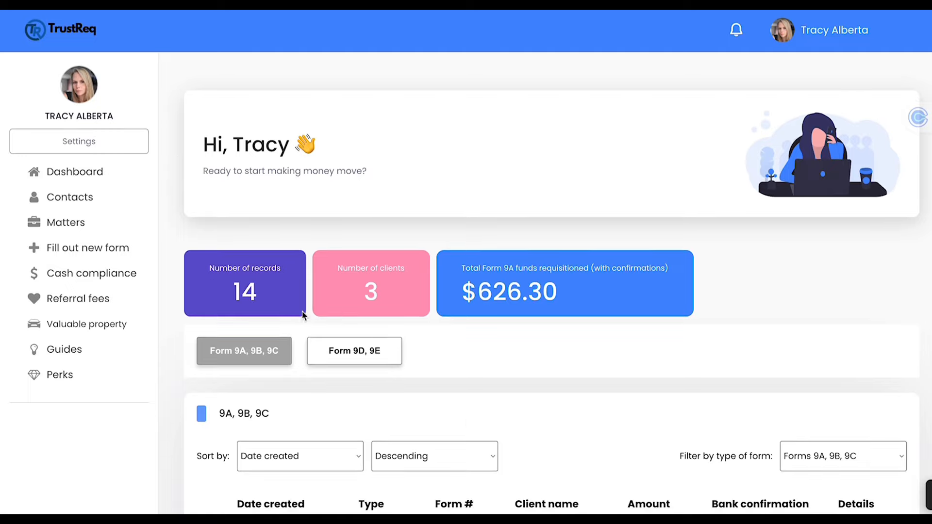
{"action": "left_click", "coordinate": [96, 302]}
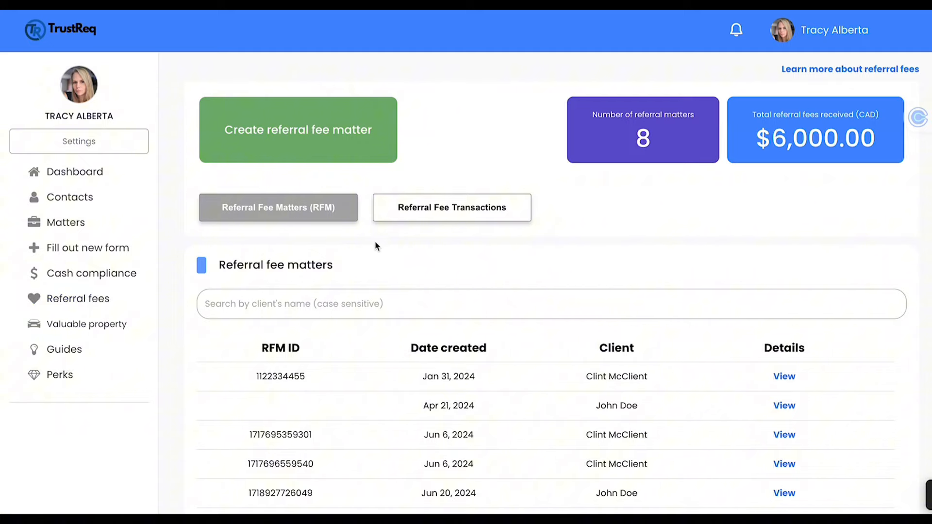
{"action": "scroll", "coordinate": [426, 242], "scroll_direction": "down", "scroll_amount": 2}
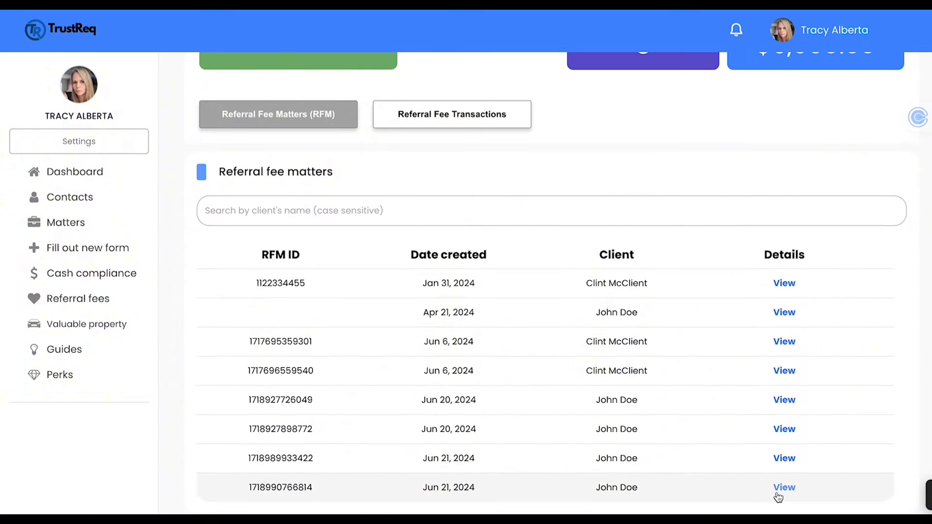
{"action": "scroll", "coordinate": [778, 495], "scroll_direction": "up", "scroll_amount": 2}
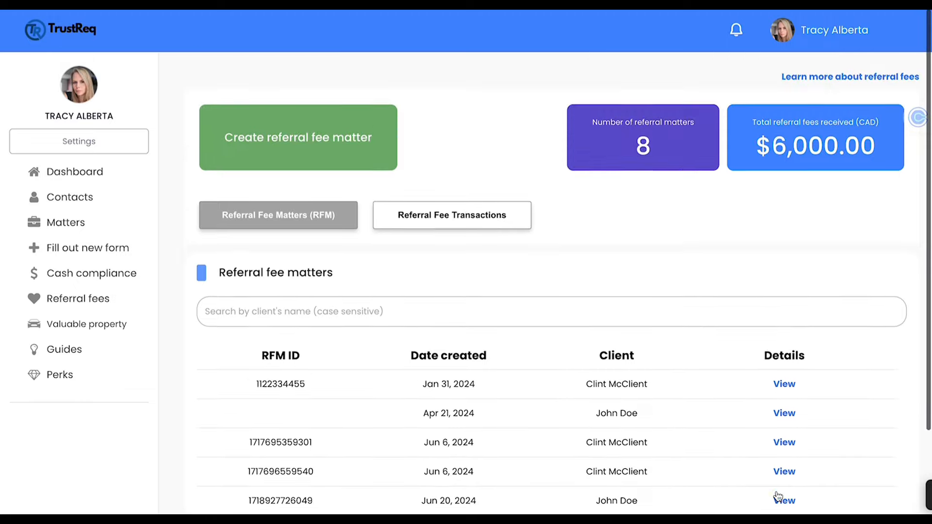
{"action": "left_click", "coordinate": [306, 162]}
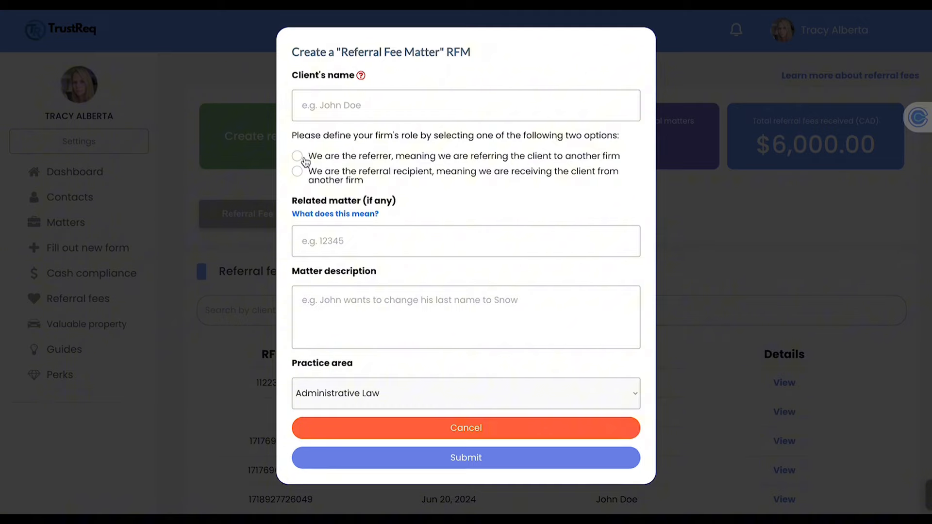
{"action": "left_click", "coordinate": [466, 428]}
Open the last referral fee matter listed for Jun 21, 2024, and display its referral fee checklist.
{"action": "scroll", "coordinate": [566, 407], "scroll_direction": "down", "scroll_amount": 2}
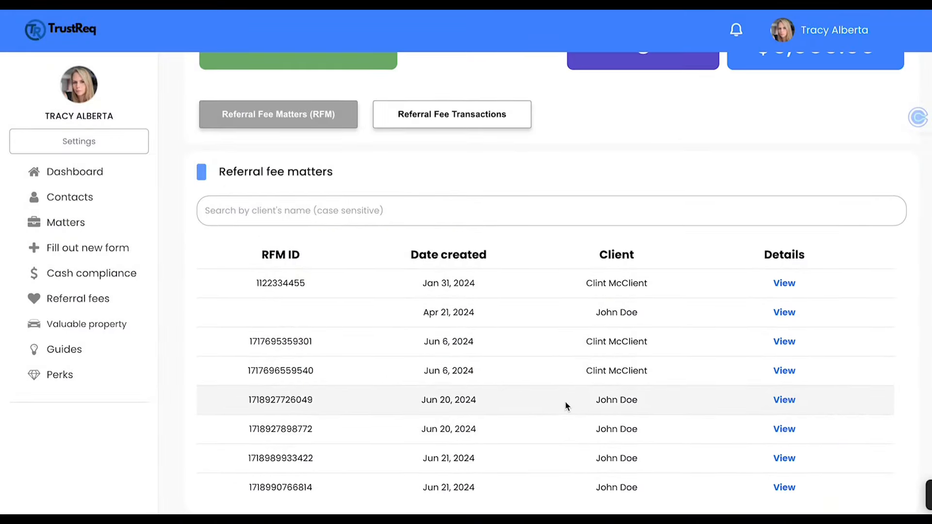
{"action": "left_click", "coordinate": [782, 488]}
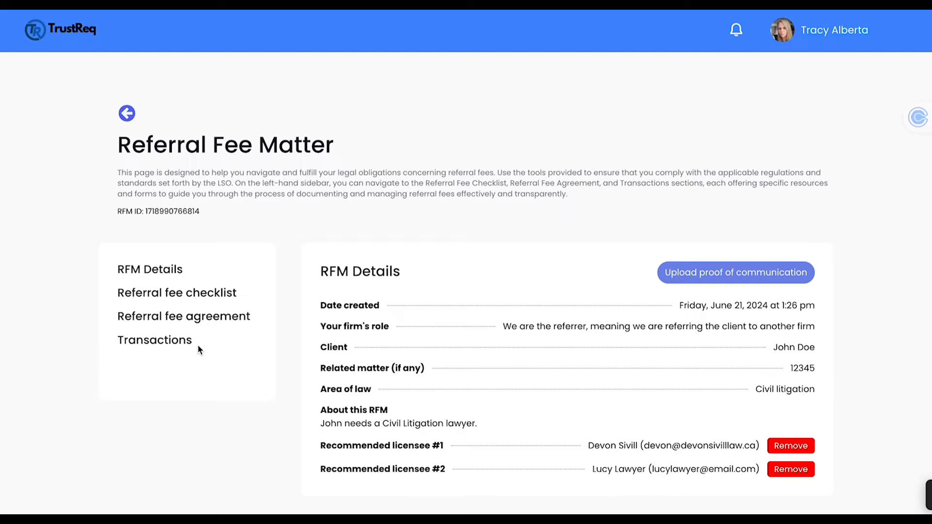
{"action": "left_click", "coordinate": [205, 296]}
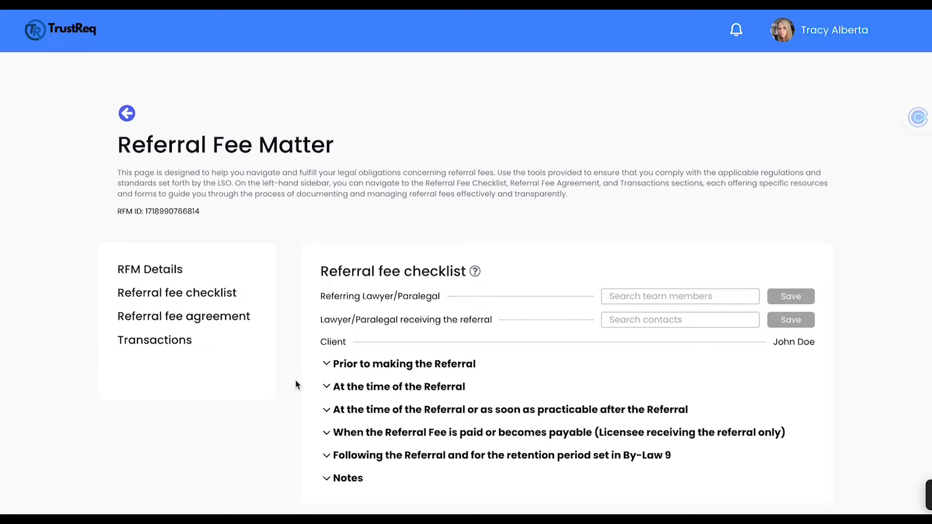
Expand Prior to making the Referral and tick the five main statements under "Can I make or accept a referral?".
{"action": "left_click", "coordinate": [352, 367]}
{"action": "scroll", "coordinate": [350, 366], "scroll_direction": "down", "scroll_amount": 1}
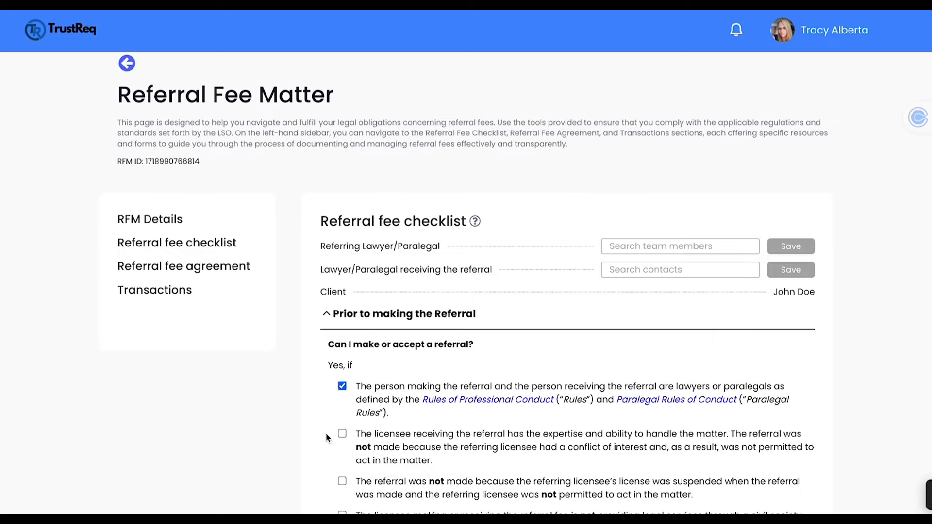
{"action": "left_click", "coordinate": [343, 433]}
{"action": "scroll", "coordinate": [312, 457], "scroll_direction": "down", "scroll_amount": 1}
{"action": "scroll", "coordinate": [312, 458], "scroll_direction": "down", "scroll_amount": 2}
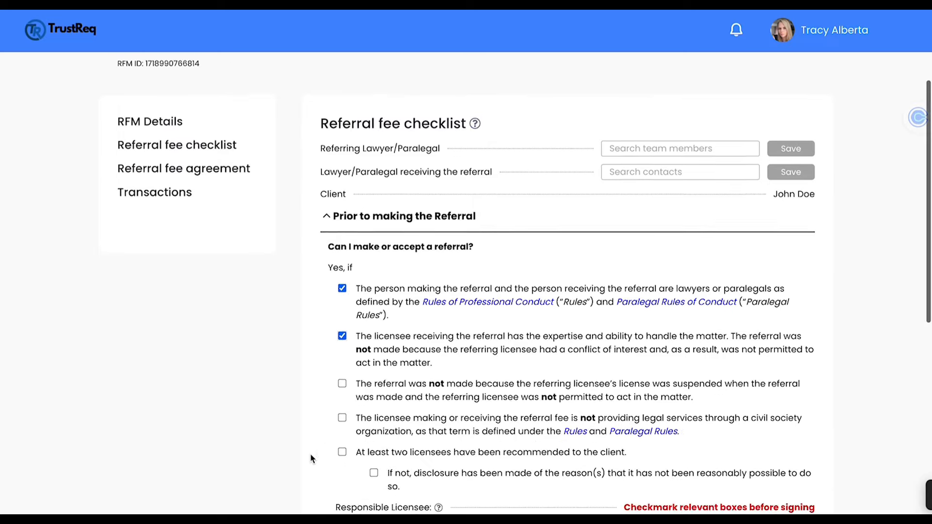
{"action": "left_click", "coordinate": [340, 384]}
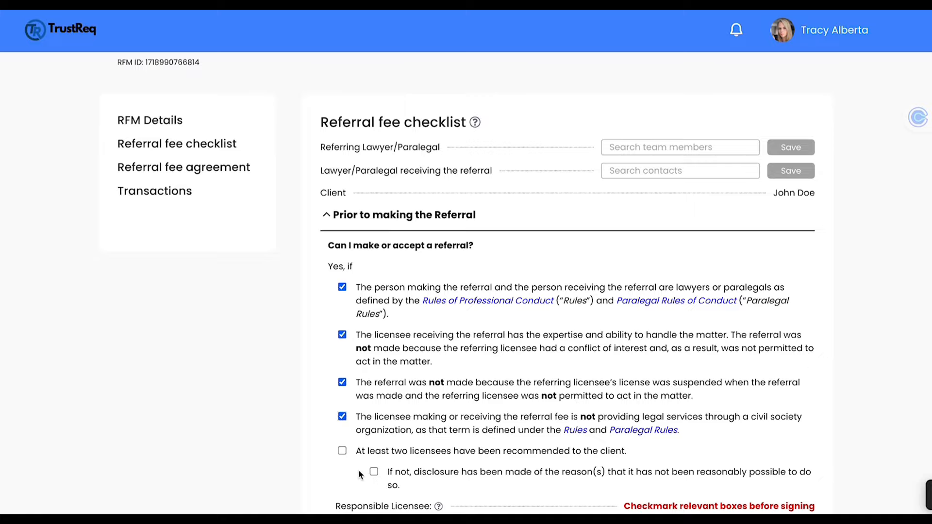
{"action": "left_click", "coordinate": [342, 452]}
Sign the "Can I make or accept a referral?" part with a drawn signature as responsible licensee.
{"action": "scroll", "coordinate": [345, 466], "scroll_direction": "down", "scroll_amount": 2}
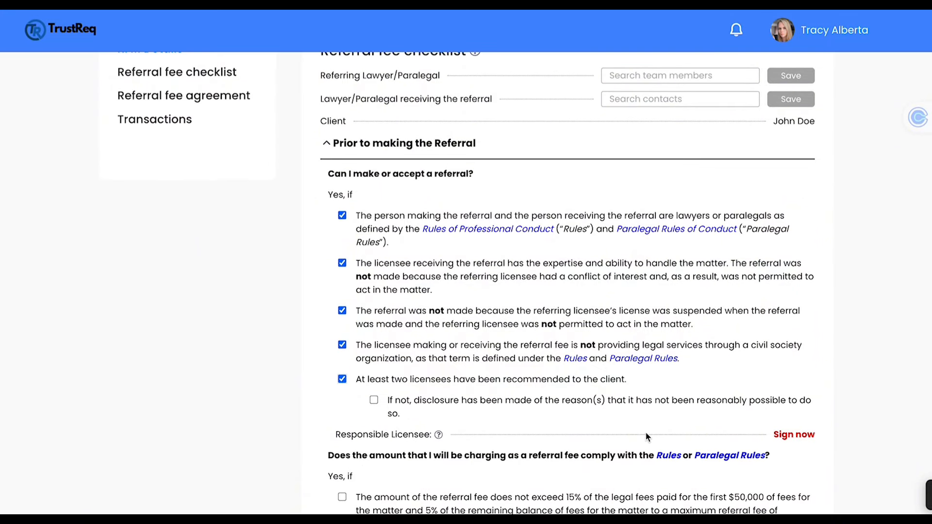
{"action": "left_click", "coordinate": [794, 435]}
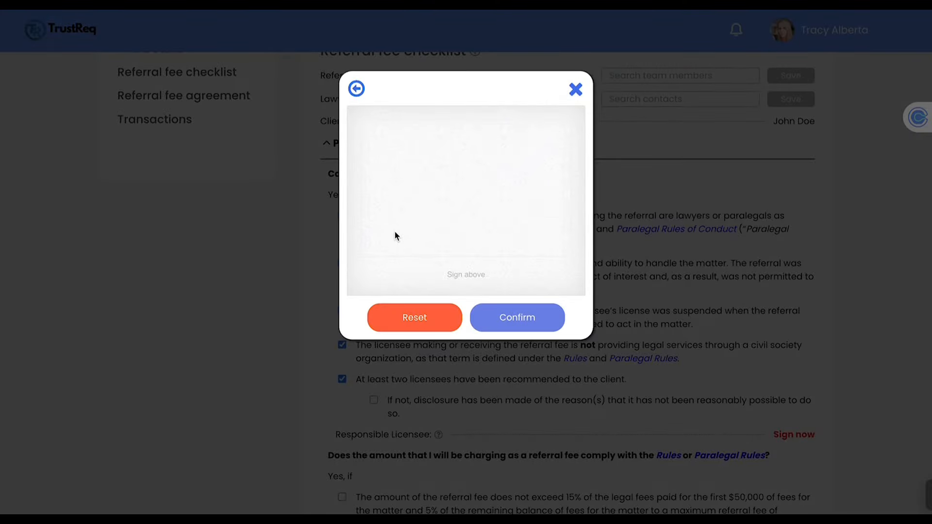
{"action": "left_click_drag", "start_coordinate": [395, 232], "coordinate": [530, 163]}
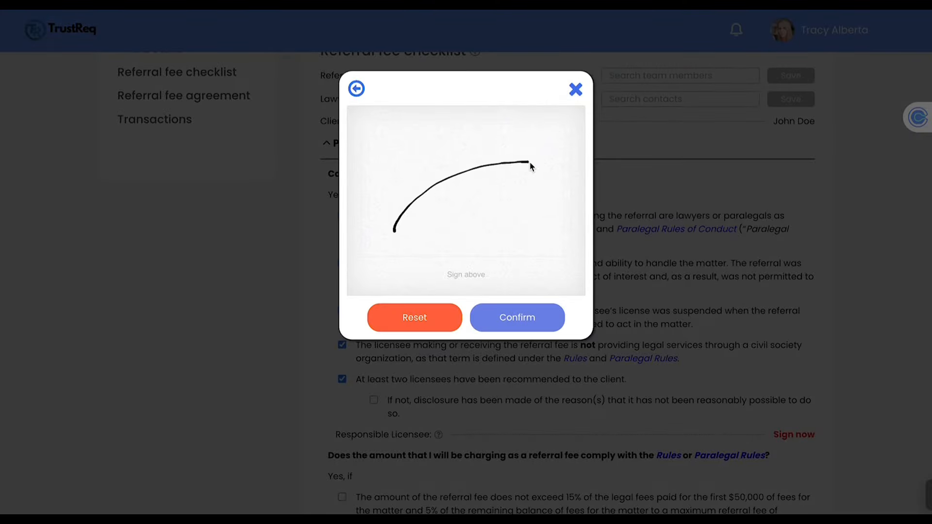
{"action": "left_click", "coordinate": [522, 318]}
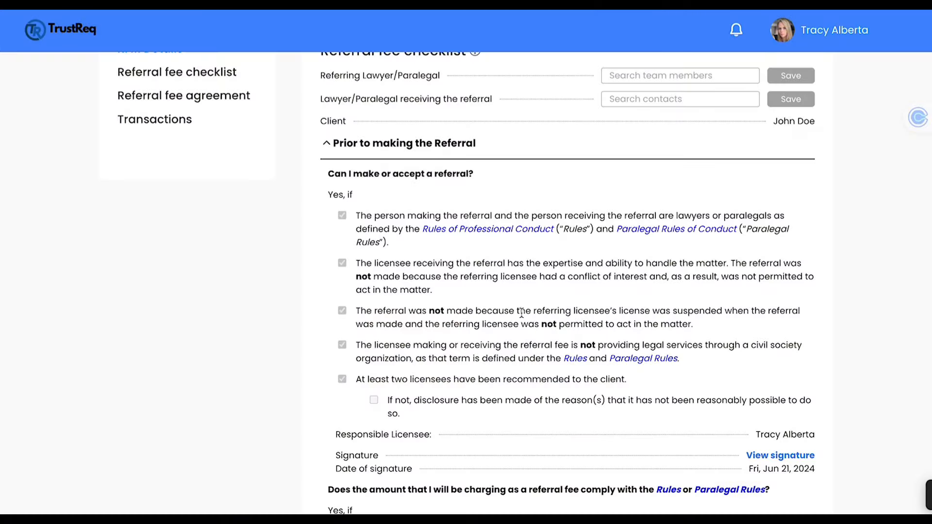
Tick all three statements on whether the referral fee amount complies with the Rules or Paralegal Rules.
{"action": "scroll", "coordinate": [566, 358], "scroll_direction": "down", "scroll_amount": 2}
{"action": "scroll", "coordinate": [566, 358], "scroll_direction": "down", "scroll_amount": 4}
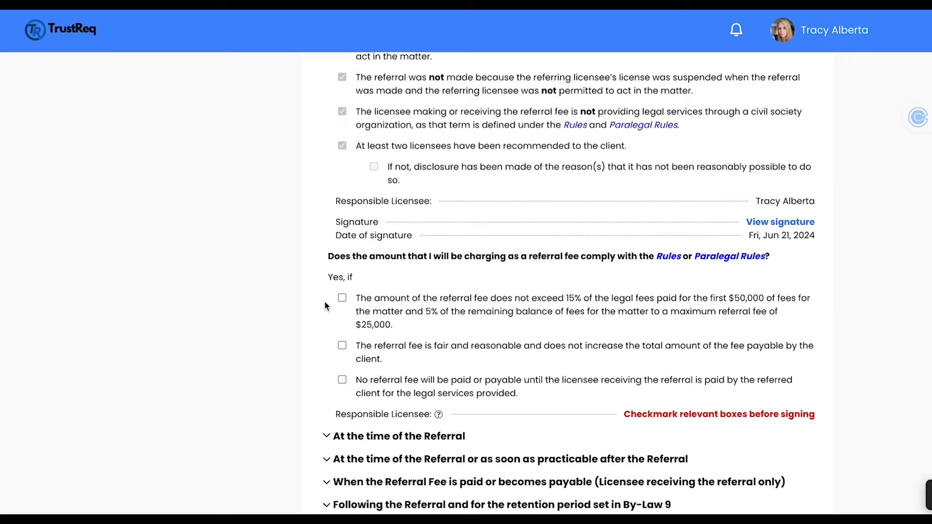
{"action": "left_click", "coordinate": [343, 298]}
{"action": "left_click", "coordinate": [342, 346]}
{"action": "left_click", "coordinate": [343, 381]}
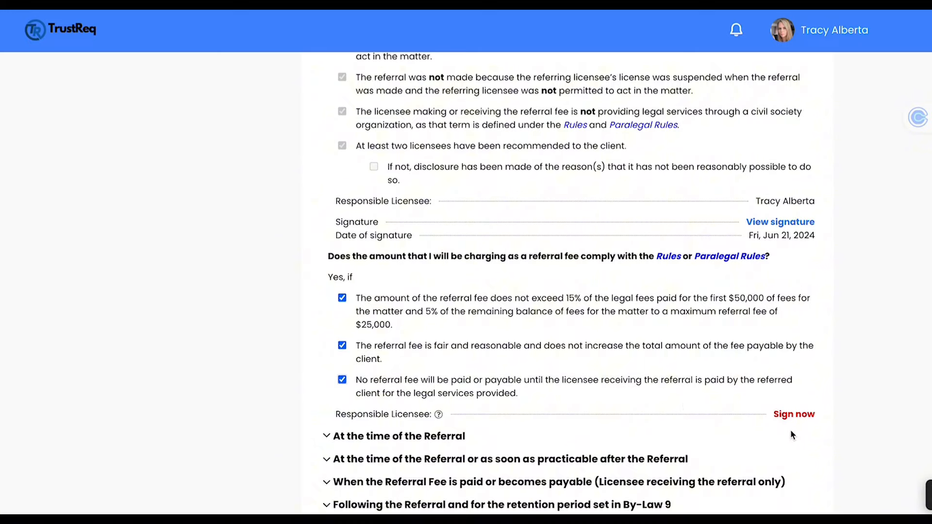
Sign the referral fee amount compliance part with a drawn signature as responsible licensee.
{"action": "left_click", "coordinate": [788, 416]}
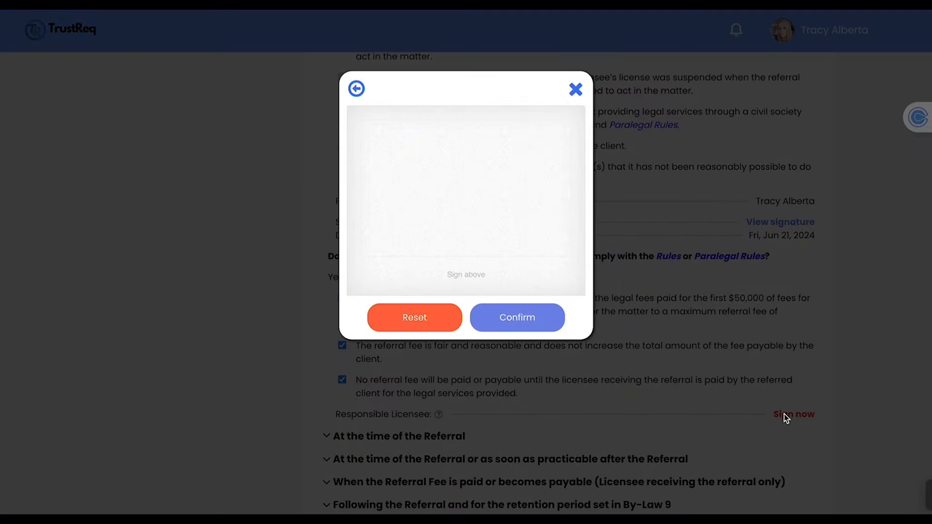
{"action": "left_click_drag", "start_coordinate": [440, 180], "coordinate": [562, 150]}
{"action": "left_click", "coordinate": [529, 325]}
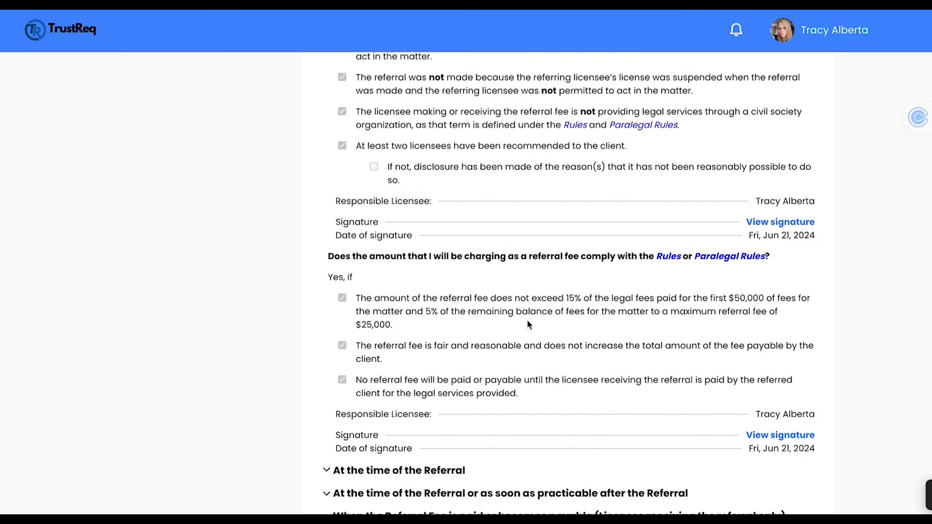
Expand At the time of the Referral and tick the five statements on what has been explained to the client.
{"action": "scroll", "coordinate": [566, 405], "scroll_direction": "down", "scroll_amount": 2}
{"action": "scroll", "coordinate": [566, 411], "scroll_direction": "down", "scroll_amount": 2}
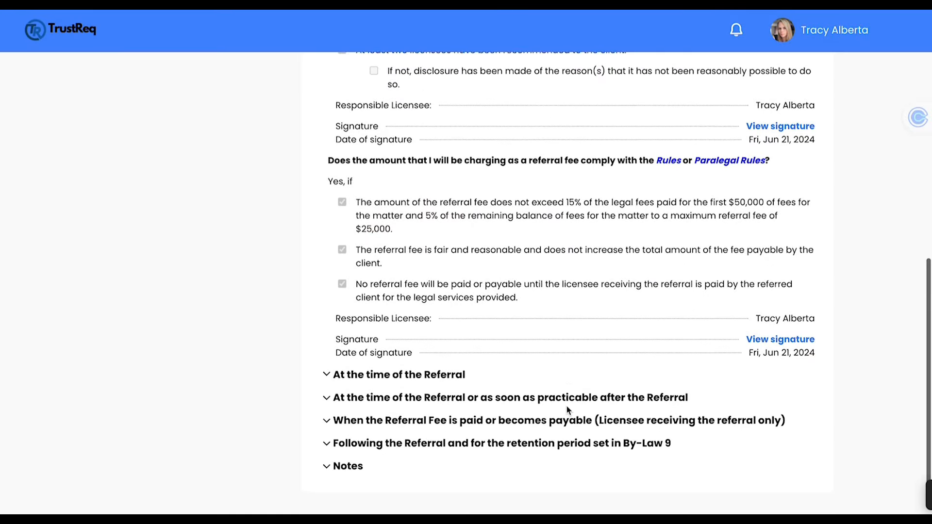
{"action": "left_click", "coordinate": [396, 348]}
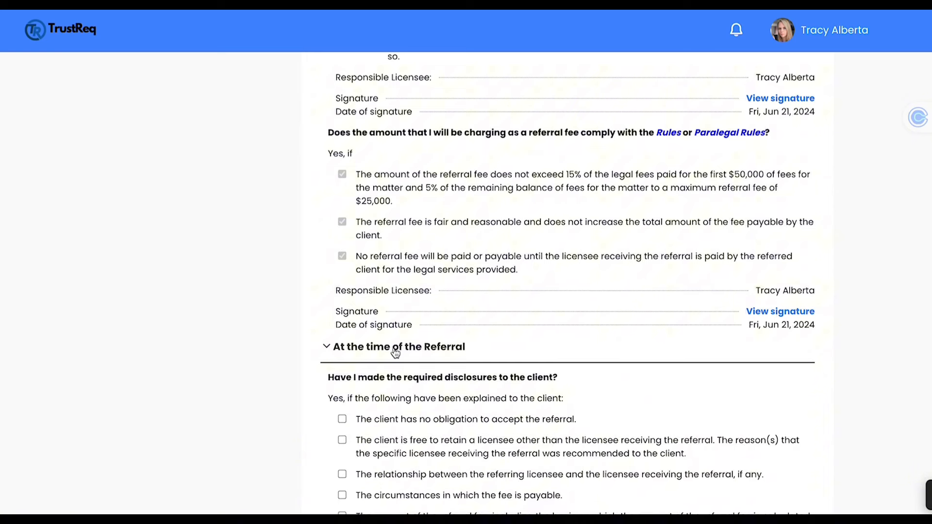
{"action": "scroll", "coordinate": [395, 349], "scroll_direction": "down", "scroll_amount": 1}
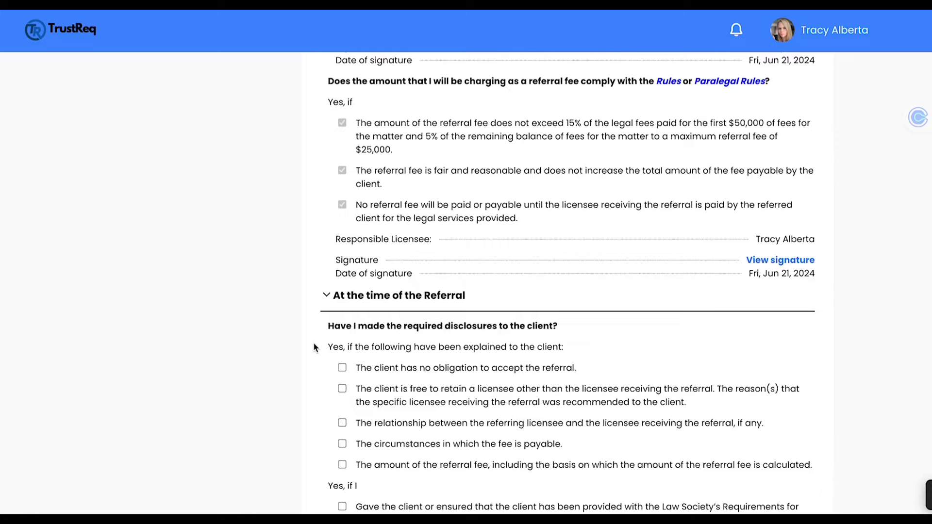
{"action": "left_click", "coordinate": [342, 368]}
{"action": "left_click", "coordinate": [342, 388]}
{"action": "scroll", "coordinate": [321, 400], "scroll_direction": "down", "scroll_amount": 1}
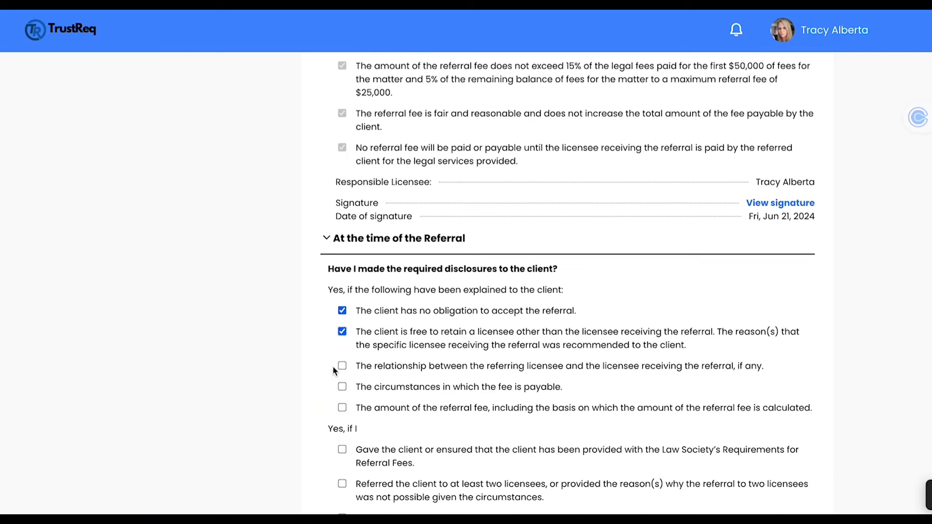
{"action": "left_click", "coordinate": [342, 367]}
{"action": "left_click", "coordinate": [342, 408]}
Tick the three "Yes, if I" statements on providing the Law Society's requirements, referring to two licensees, and the client's review opportunity.
{"action": "scroll", "coordinate": [307, 442], "scroll_direction": "down", "scroll_amount": 1}
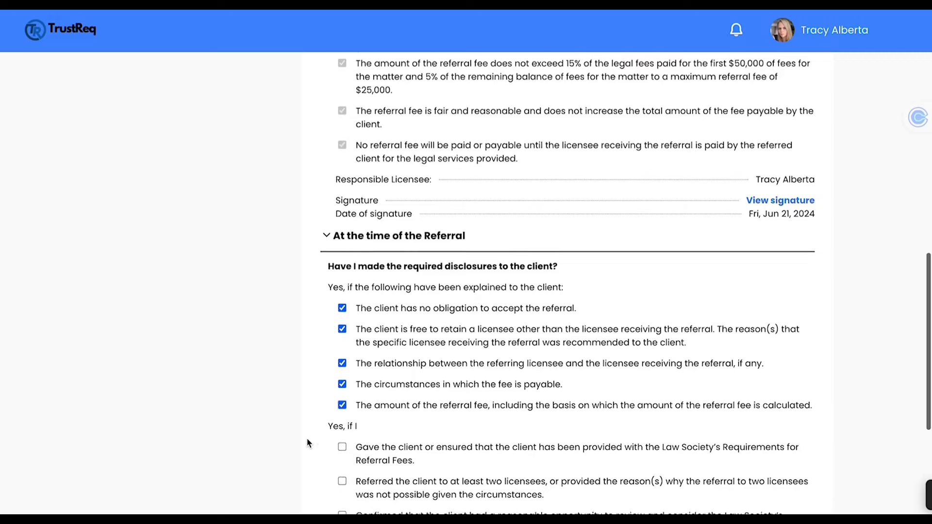
{"action": "scroll", "coordinate": [307, 442], "scroll_direction": "down", "scroll_amount": 2}
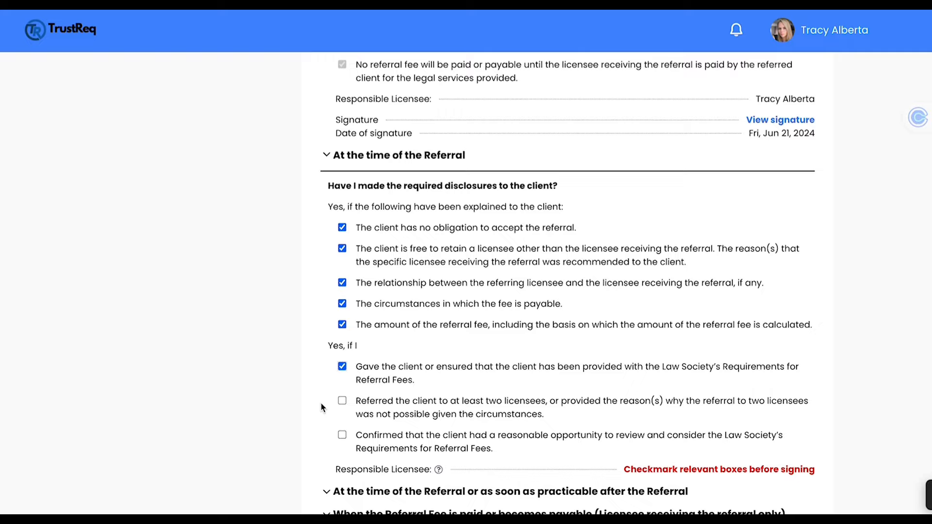
{"action": "left_click", "coordinate": [343, 403]}
{"action": "left_click", "coordinate": [342, 435]}
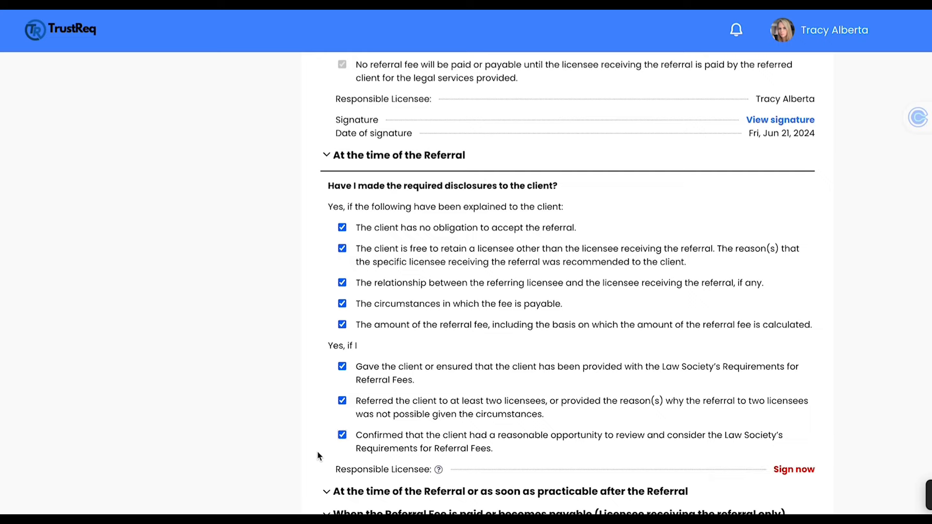
Sign the required client disclosures part with a drawn signature as responsible licensee.
{"action": "scroll", "coordinate": [314, 459], "scroll_direction": "down", "scroll_amount": 1}
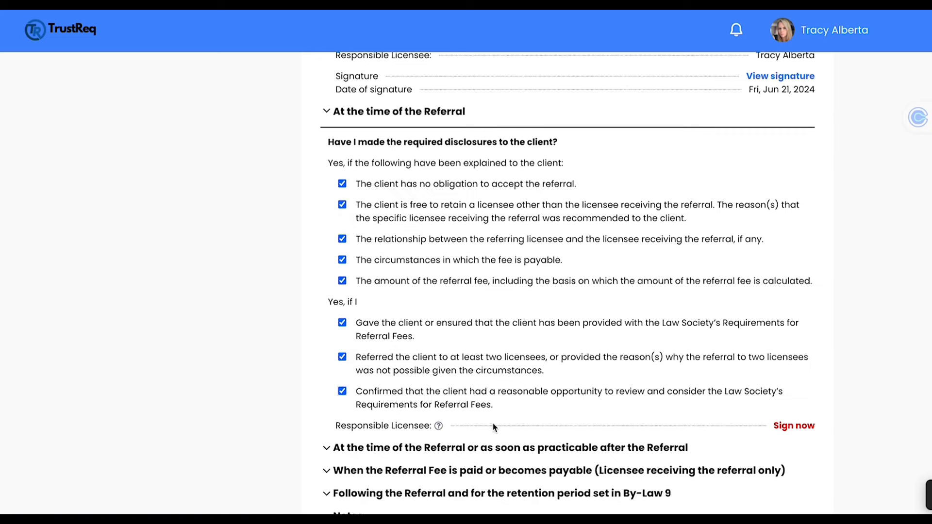
{"action": "left_click", "coordinate": [794, 427]}
{"action": "left_click_drag", "start_coordinate": [401, 203], "coordinate": [531, 181]}
{"action": "left_click", "coordinate": [517, 318]}
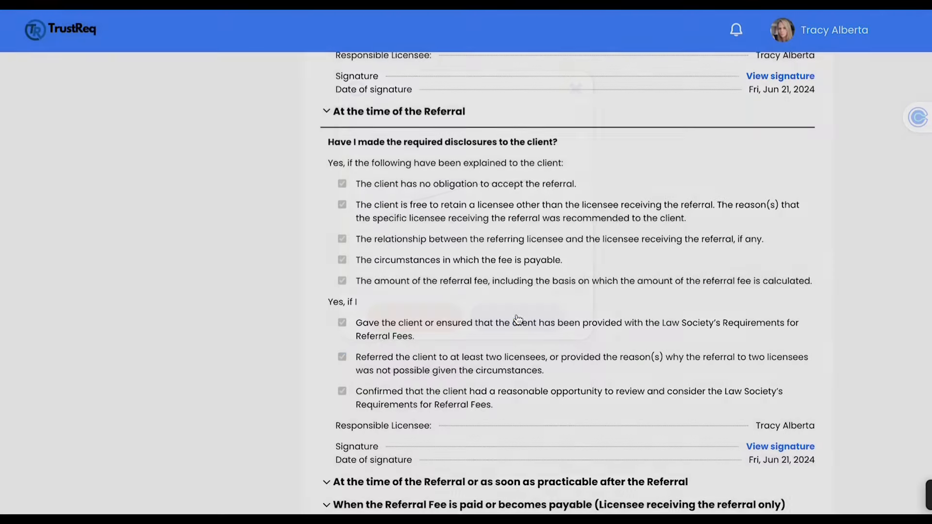
Expand At the time of the Referral or as soon as practicable after the Referral and tick all five Referral Fee Agreement statements.
{"action": "scroll", "coordinate": [516, 314], "scroll_direction": "down", "scroll_amount": 3}
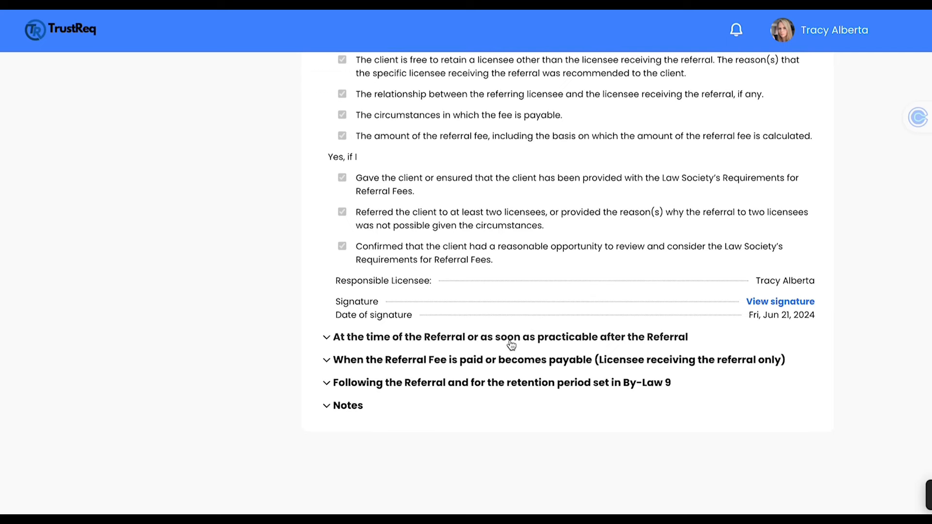
{"action": "left_click", "coordinate": [512, 340]}
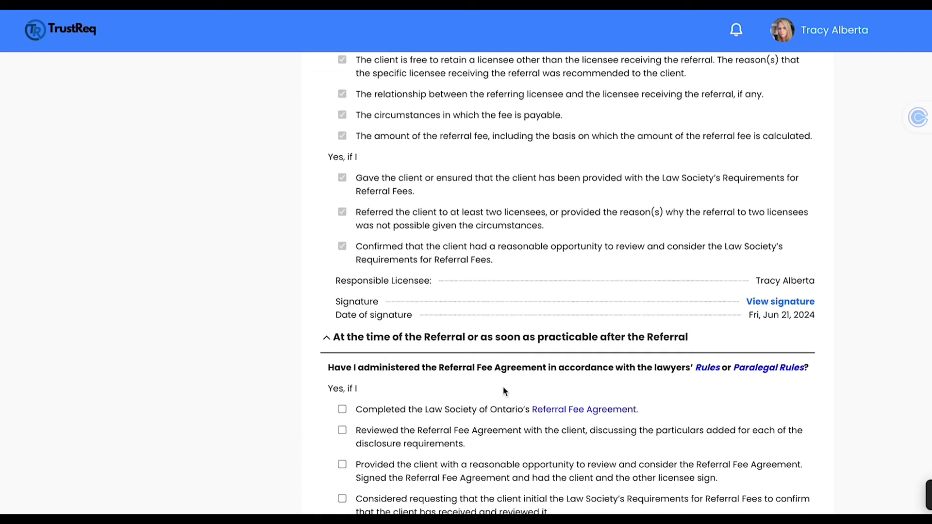
{"action": "scroll", "coordinate": [504, 391], "scroll_direction": "down", "scroll_amount": 2}
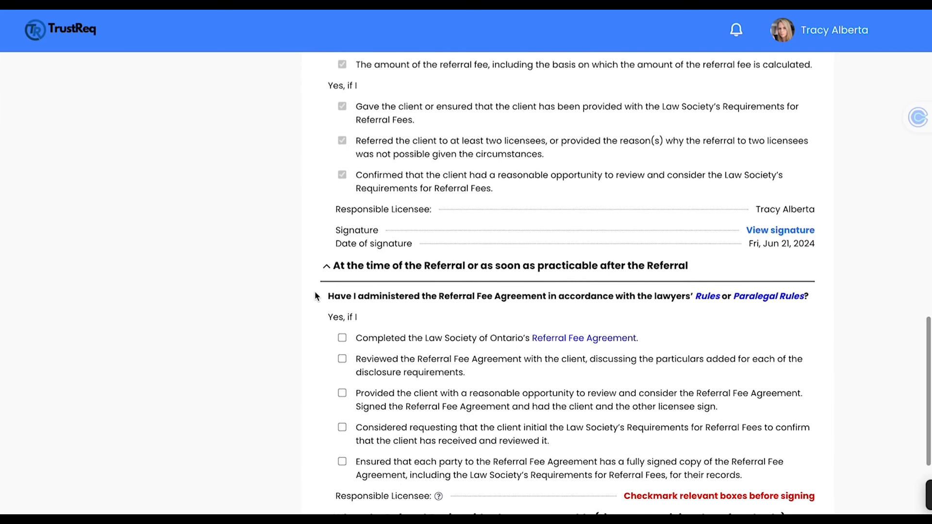
{"action": "left_click", "coordinate": [343, 339]}
{"action": "left_click", "coordinate": [342, 359]}
{"action": "left_click", "coordinate": [342, 393]}
{"action": "scroll", "coordinate": [330, 426], "scroll_direction": "down", "scroll_amount": 2}
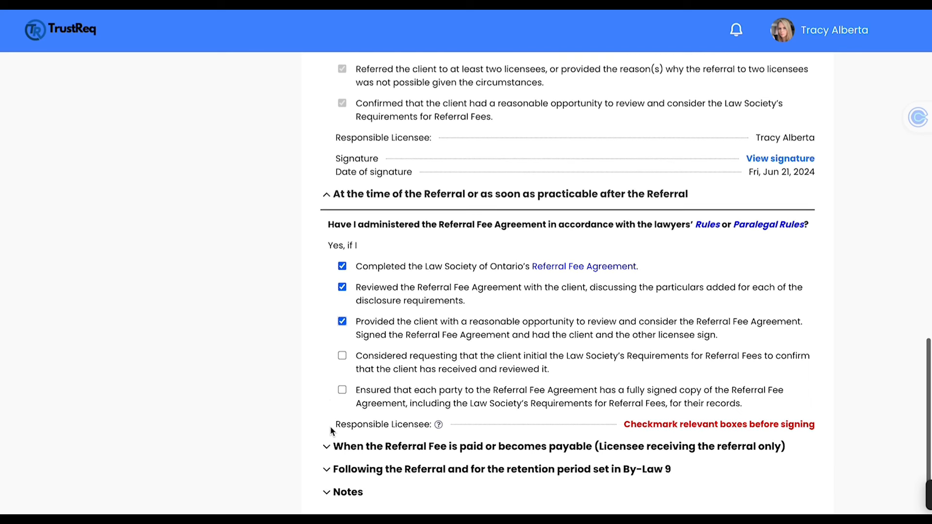
{"action": "left_click", "coordinate": [342, 357]}
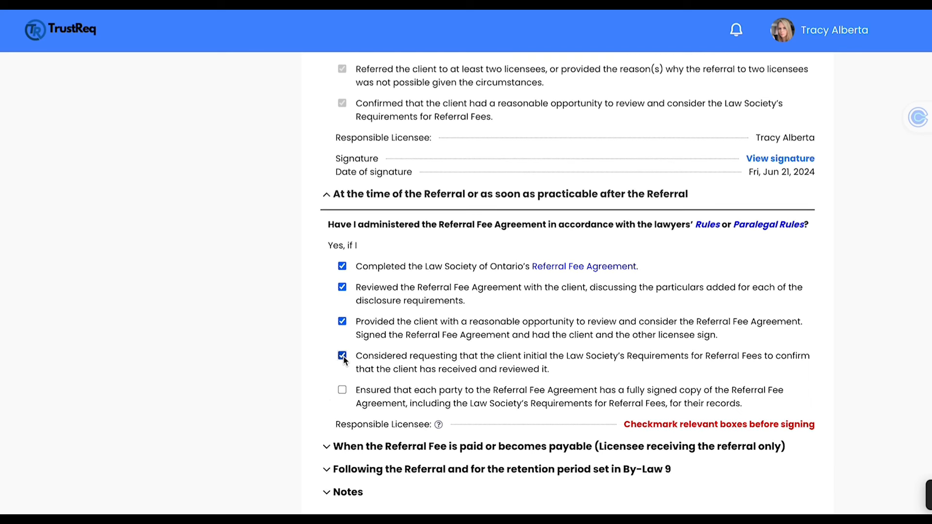
{"action": "left_click", "coordinate": [343, 390]}
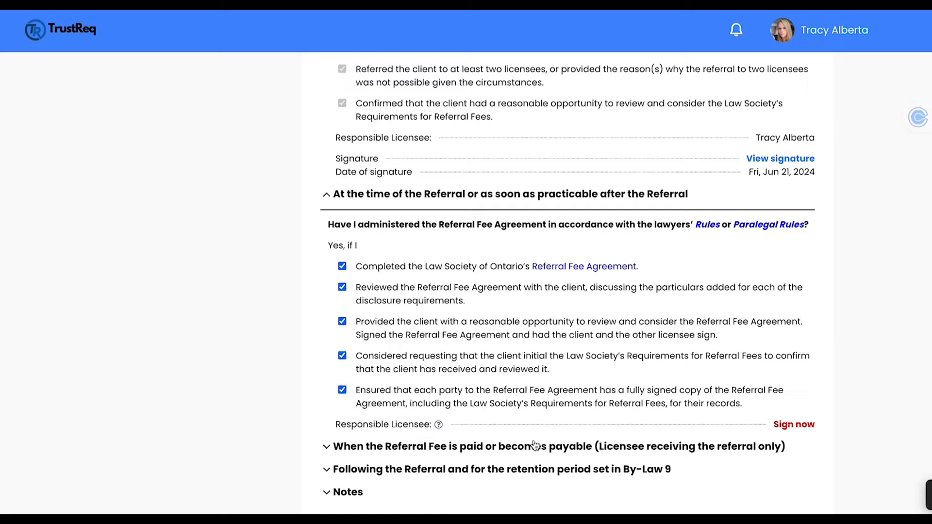
Sign the Referral Fee Agreement administration part with a drawn signature as responsible licensee.
{"action": "left_click", "coordinate": [795, 426]}
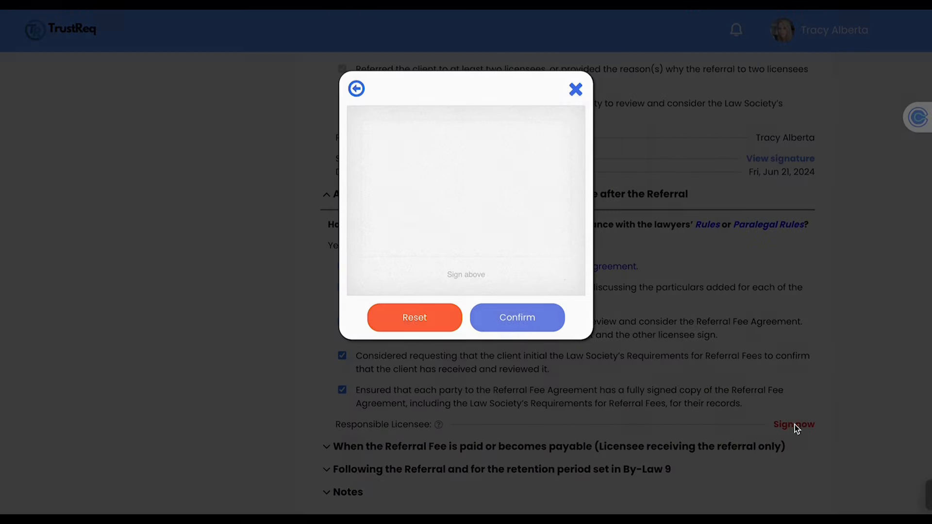
{"action": "left_click_drag", "start_coordinate": [416, 212], "coordinate": [505, 173]}
{"action": "left_click", "coordinate": [515, 319]}
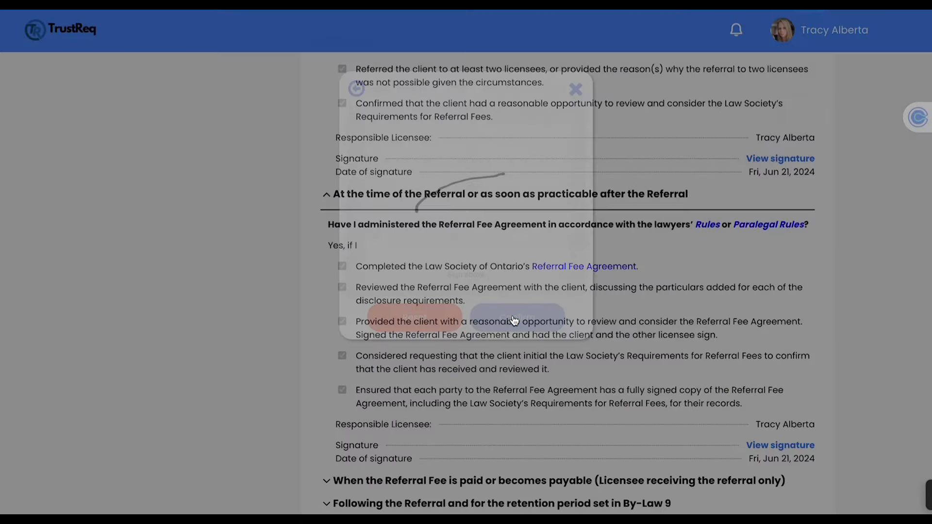
Expand When the Referral Fee is paid or becomes payable and tick the account notation and client's acknowledgment statements.
{"action": "scroll", "coordinate": [575, 432], "scroll_direction": "down", "scroll_amount": 3}
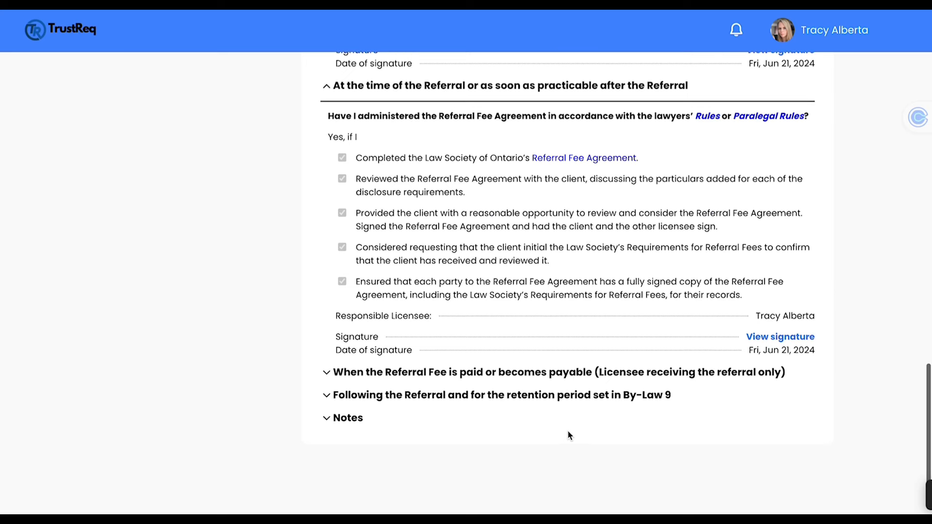
{"action": "left_click", "coordinate": [329, 378]}
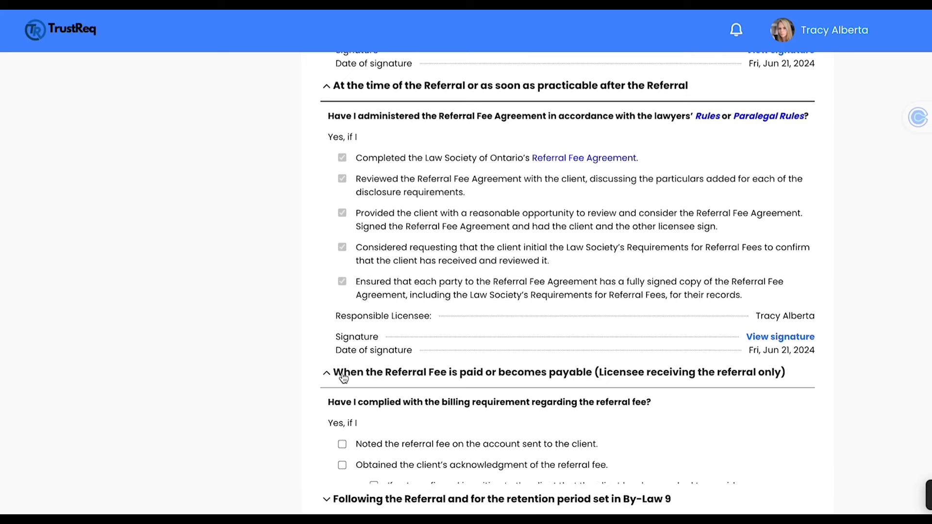
{"action": "scroll", "coordinate": [290, 411], "scroll_direction": "down", "scroll_amount": 3}
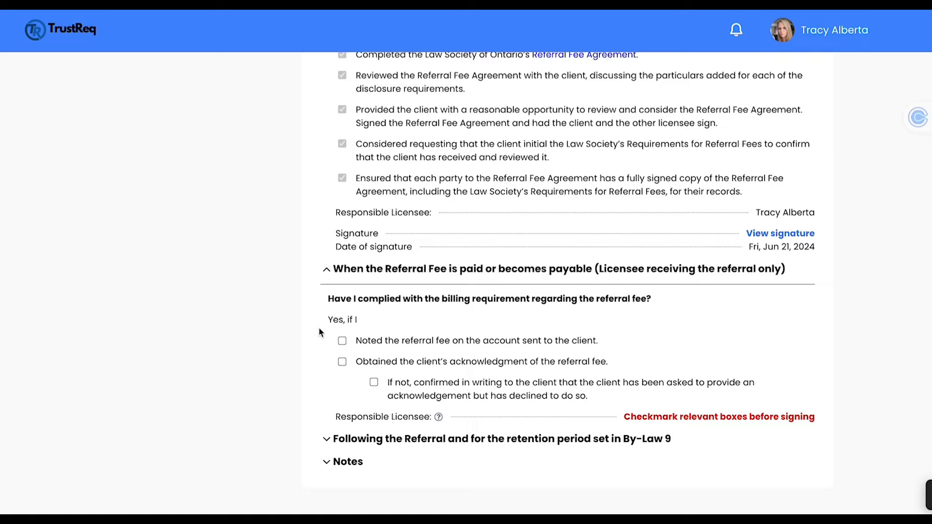
{"action": "left_click", "coordinate": [341, 342]}
{"action": "left_click", "coordinate": [342, 361]}
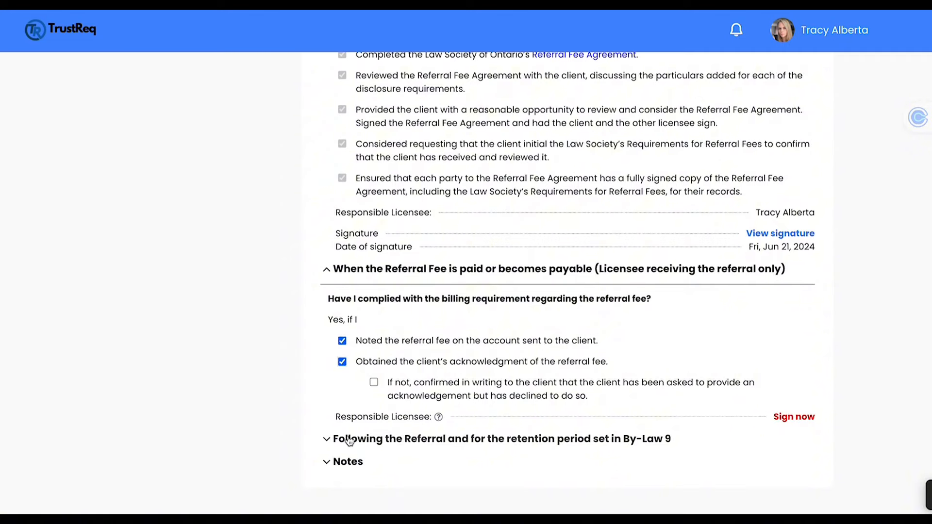
Expand Following the Referral and for the retention period set in By-Law 9 and tick all six record statements and both retained-document statements.
{"action": "left_click", "coordinate": [327, 440]}
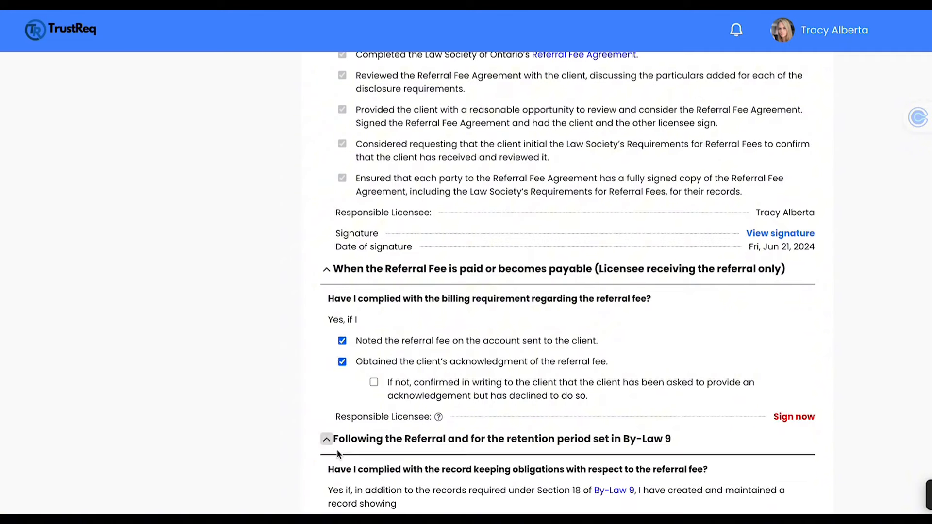
{"action": "scroll", "coordinate": [338, 453], "scroll_direction": "down", "scroll_amount": 4}
{"action": "scroll", "coordinate": [338, 452], "scroll_direction": "down", "scroll_amount": 2}
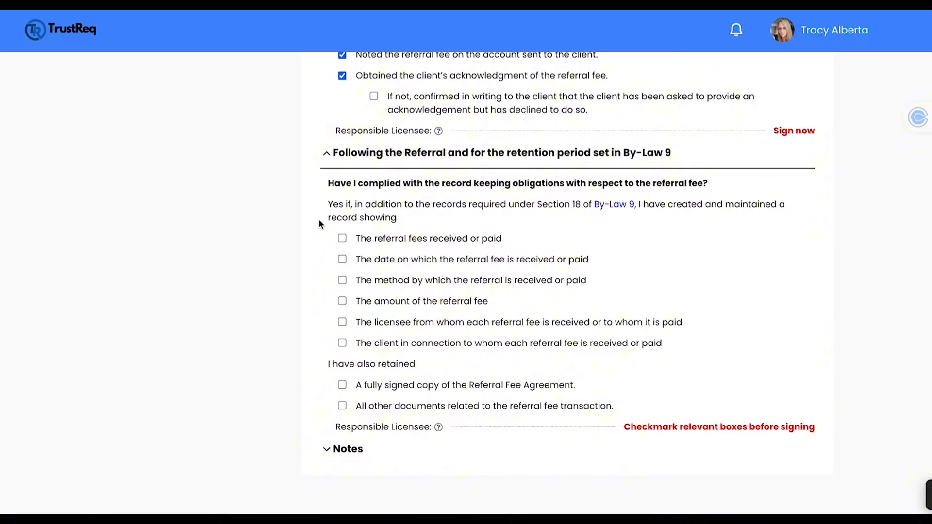
{"action": "left_click", "coordinate": [343, 239]}
{"action": "left_click", "coordinate": [342, 282]}
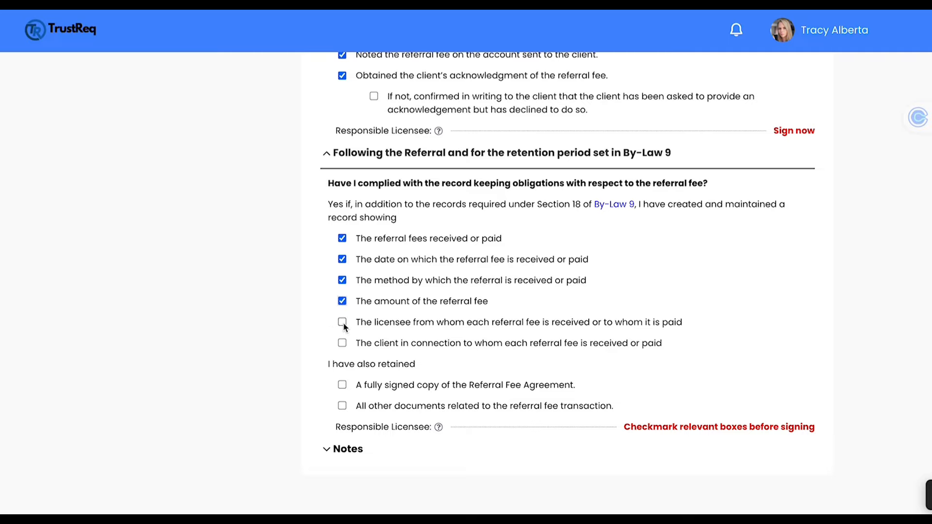
{"action": "left_click", "coordinate": [343, 323]}
{"action": "scroll", "coordinate": [320, 357], "scroll_direction": "down", "scroll_amount": 1}
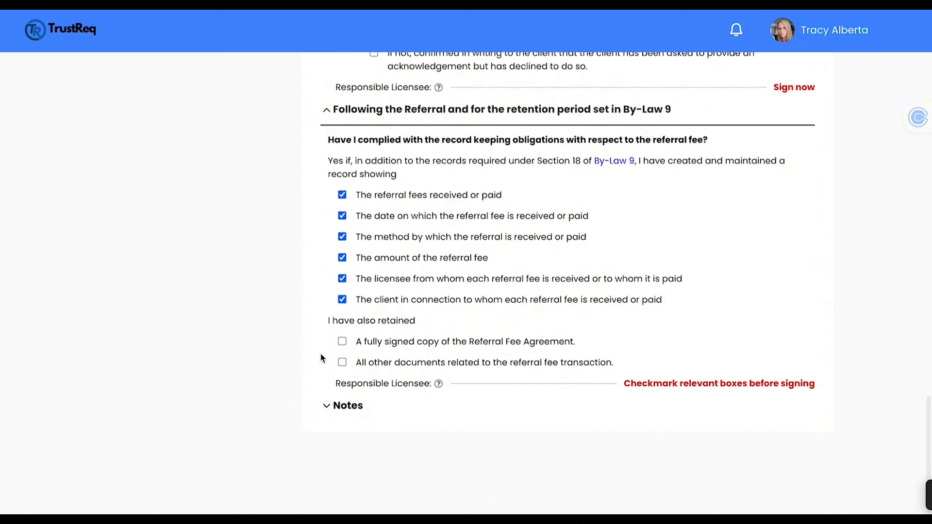
{"action": "left_click", "coordinate": [344, 342]}
{"action": "left_click", "coordinate": [342, 362]}
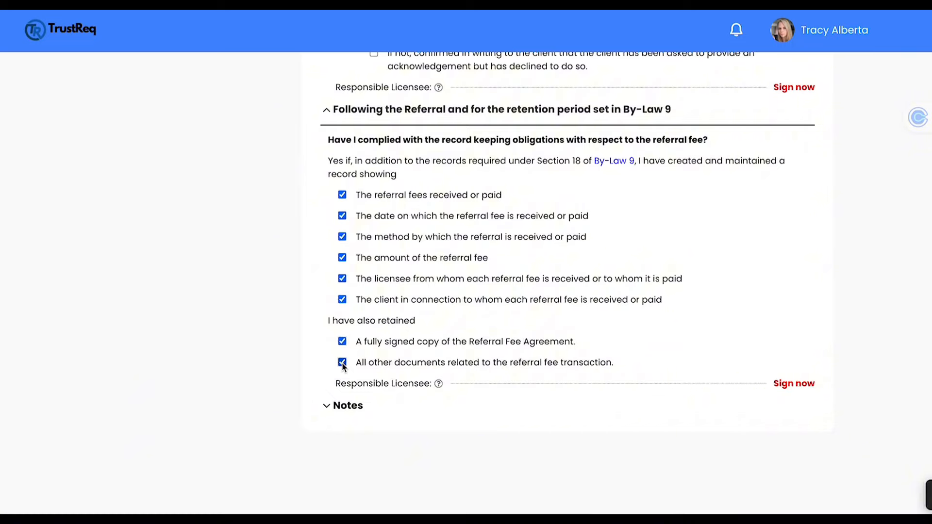
Expand the checklist's Notes section, enter the note "Notes" and save it.
{"action": "left_click", "coordinate": [328, 406]}
{"action": "scroll", "coordinate": [327, 411], "scroll_direction": "down", "scroll_amount": 3}
{"action": "scroll", "coordinate": [328, 410], "scroll_direction": "down", "scroll_amount": 2}
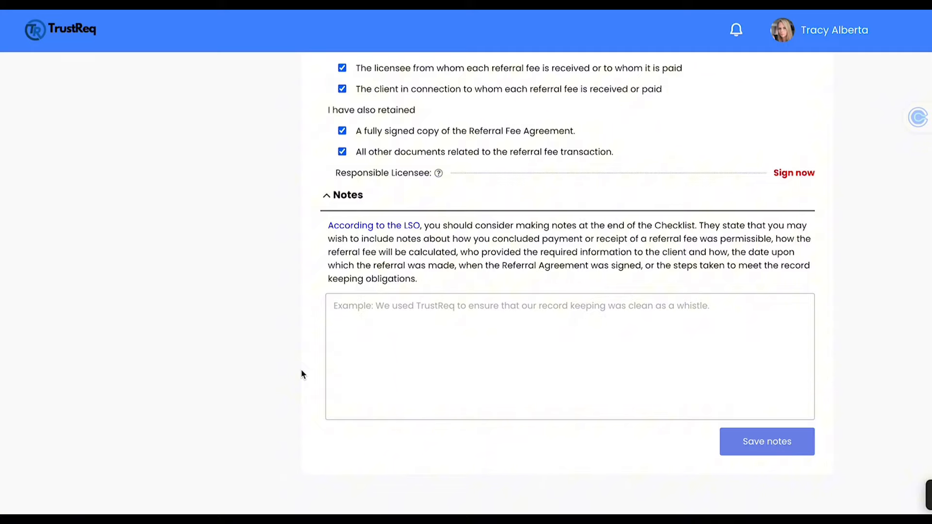
{"action": "left_click", "coordinate": [347, 337]}
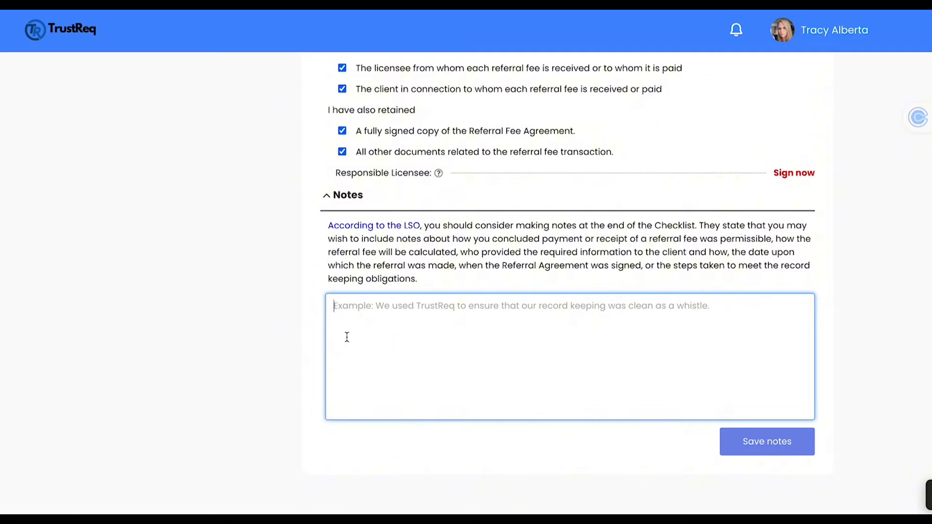
{"action": "type", "text": "Notes"}
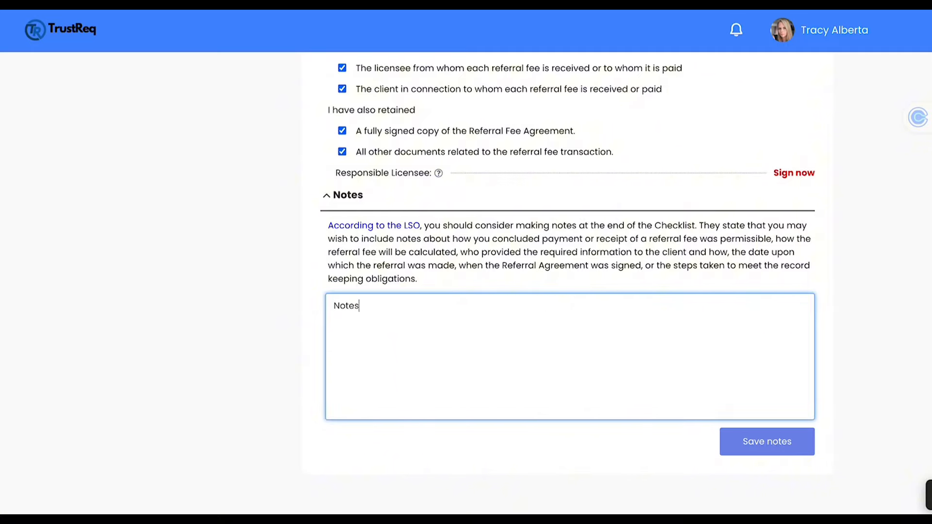
{"action": "left_click", "coordinate": [756, 452]}
{"action": "scroll", "coordinate": [645, 467], "scroll_direction": "down", "scroll_amount": 2}
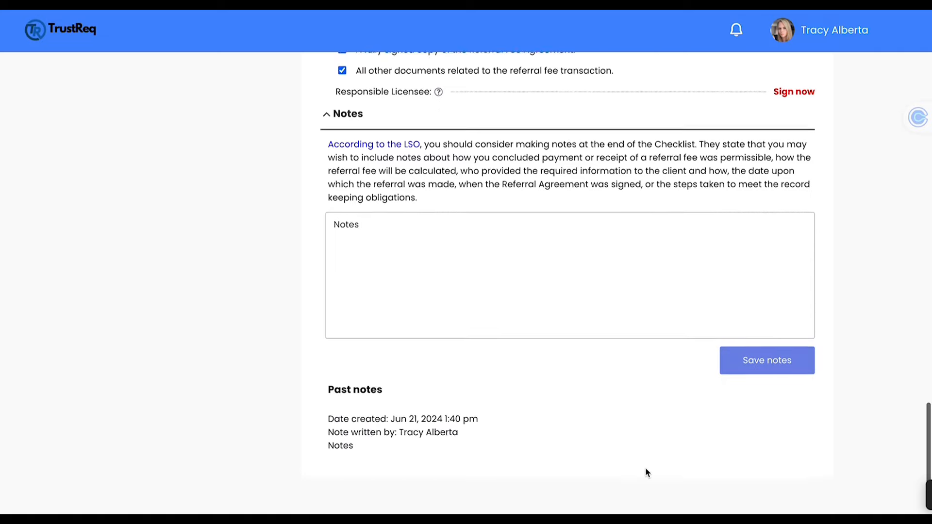
{"action": "scroll", "coordinate": [646, 469], "scroll_direction": "down", "scroll_amount": 1}
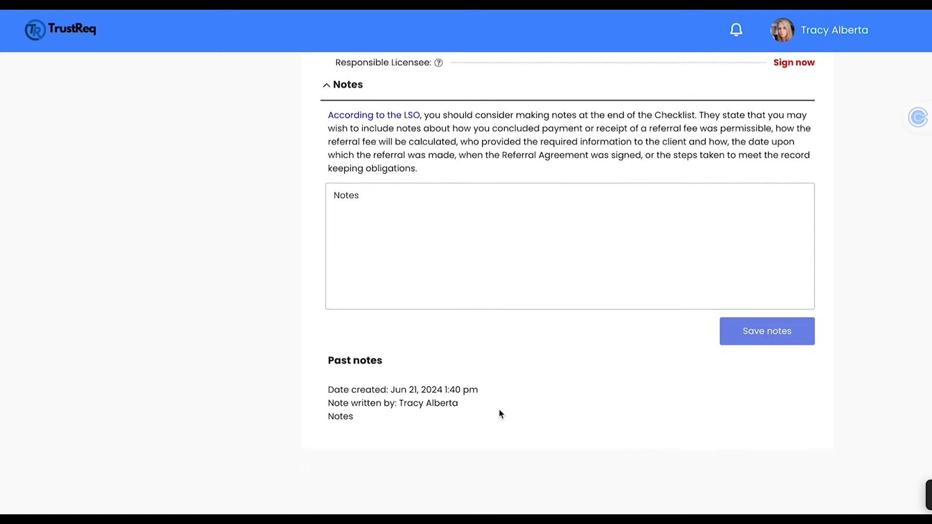